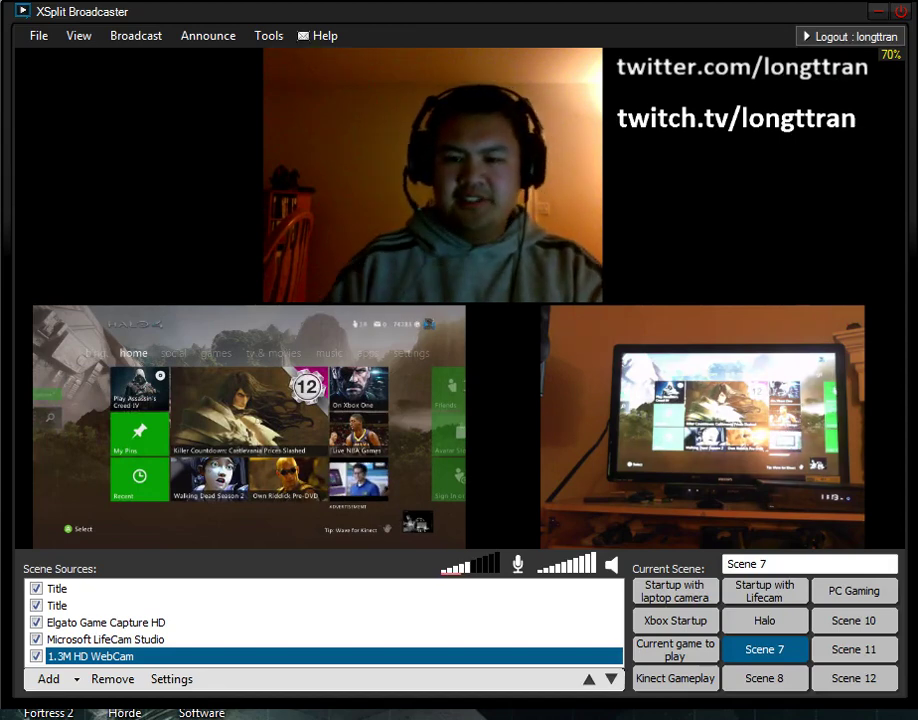
# Step: Give the Microsoft LifeCam Studio source a 1500 ms Delay and close its settings panel
pyautogui.click(625, 385)
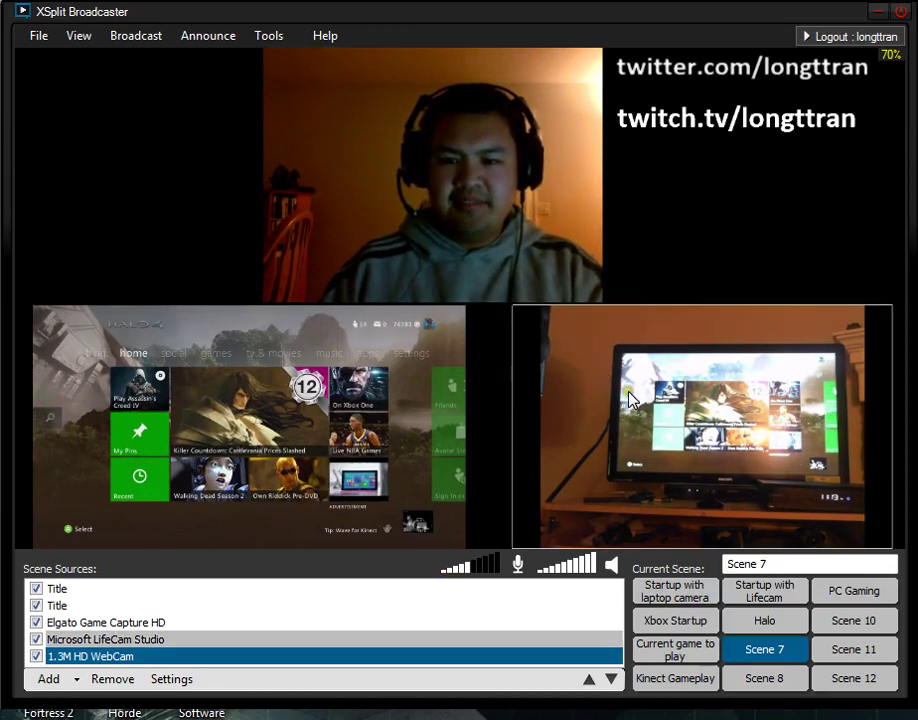
pyautogui.rightClick(682, 453)
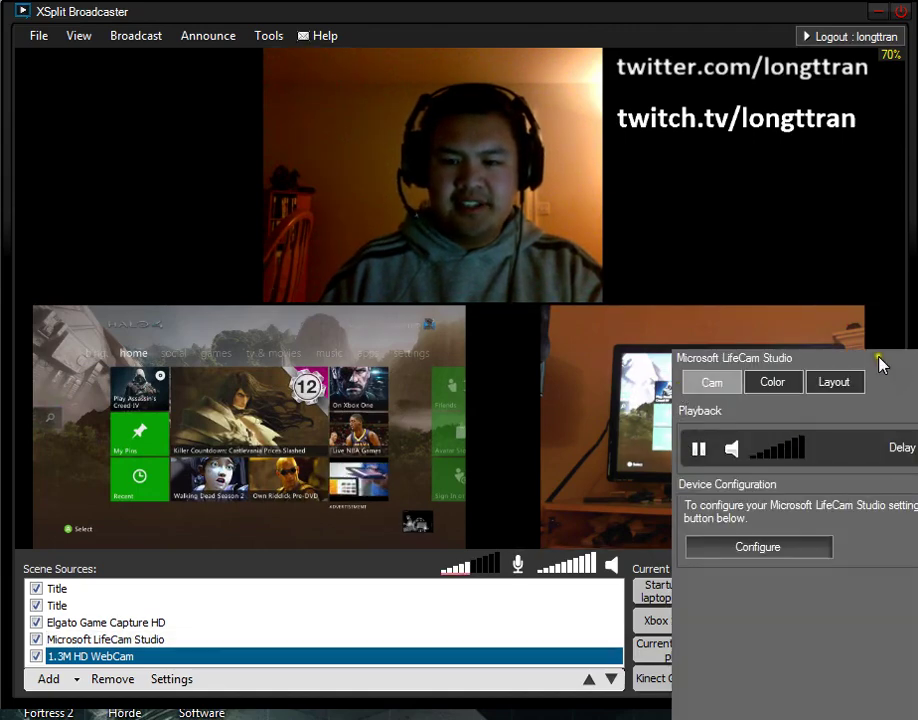
pyautogui.moveTo(878, 362); pyautogui.dragTo(743, 78)
pyautogui.click(737, 428)
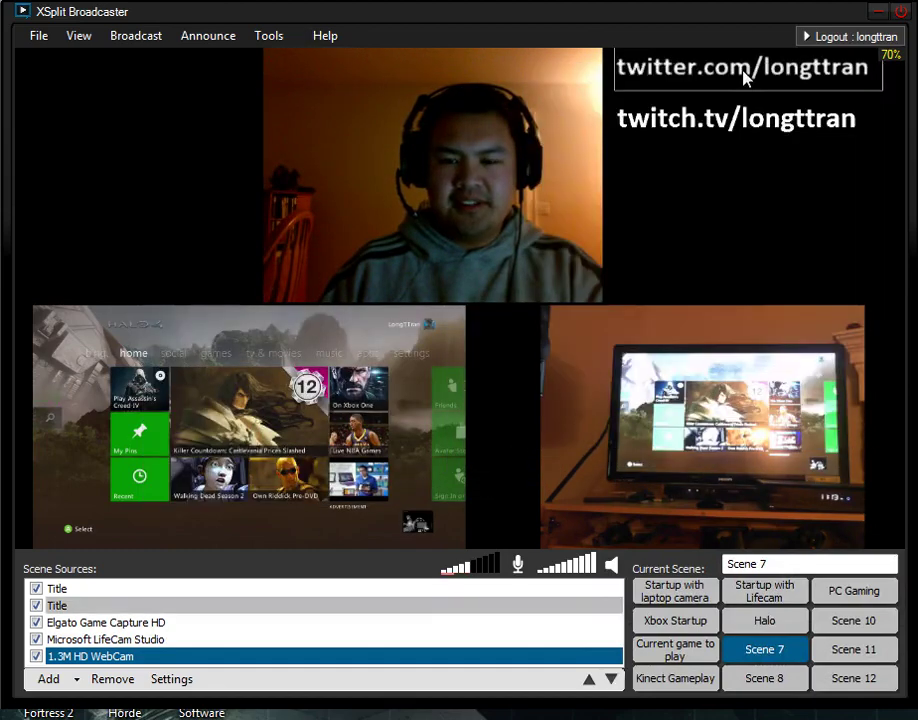
pyautogui.rightClick(737, 428)
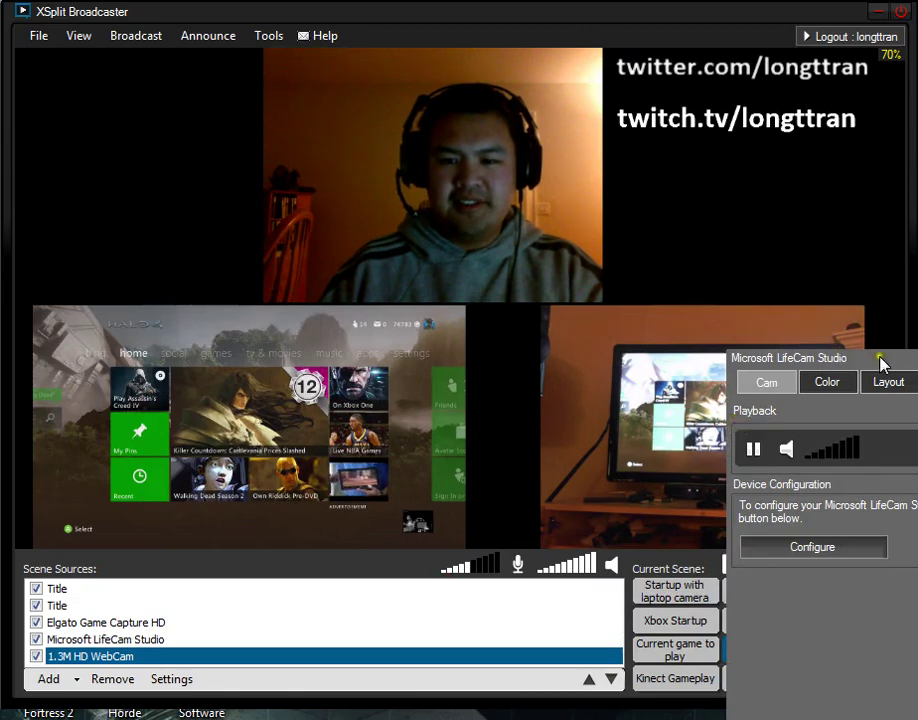
pyautogui.moveTo(881, 362); pyautogui.dragTo(622, 253)
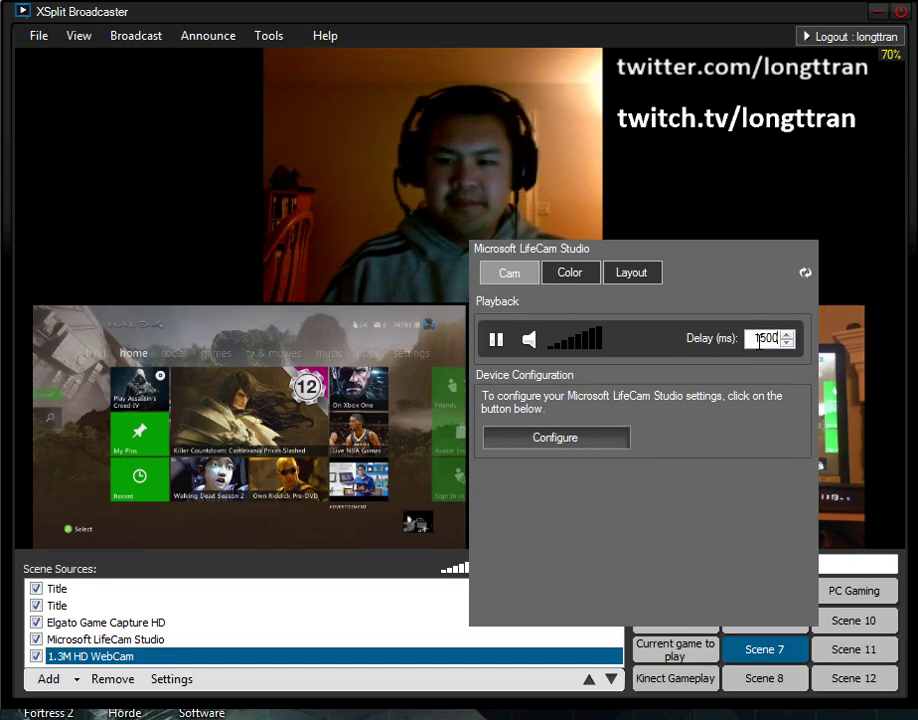
pyautogui.click(693, 210)
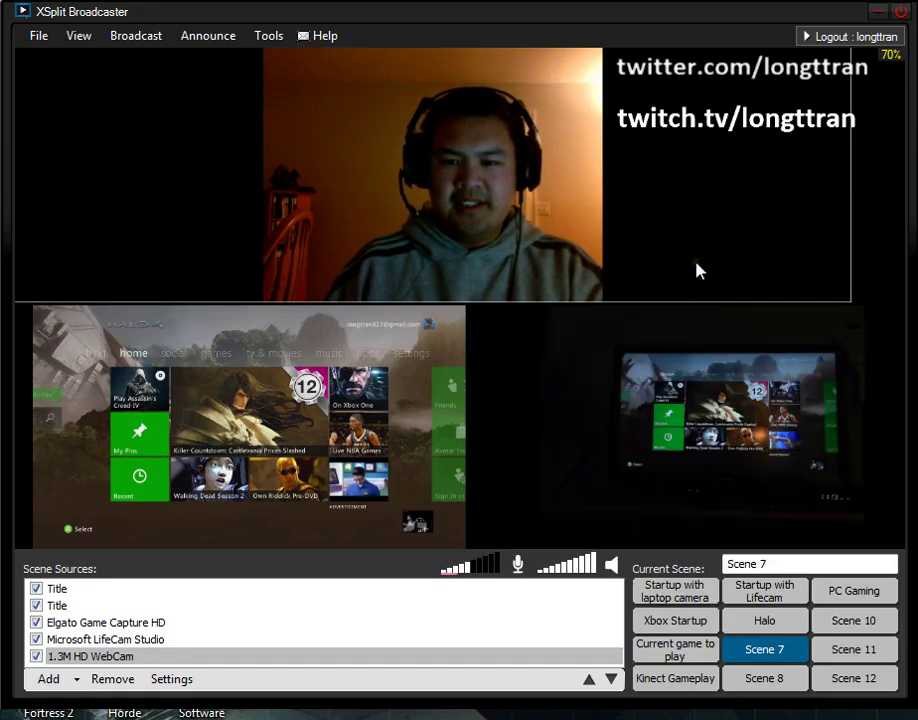
pyautogui.click(664, 397)
pyautogui.click(721, 219)
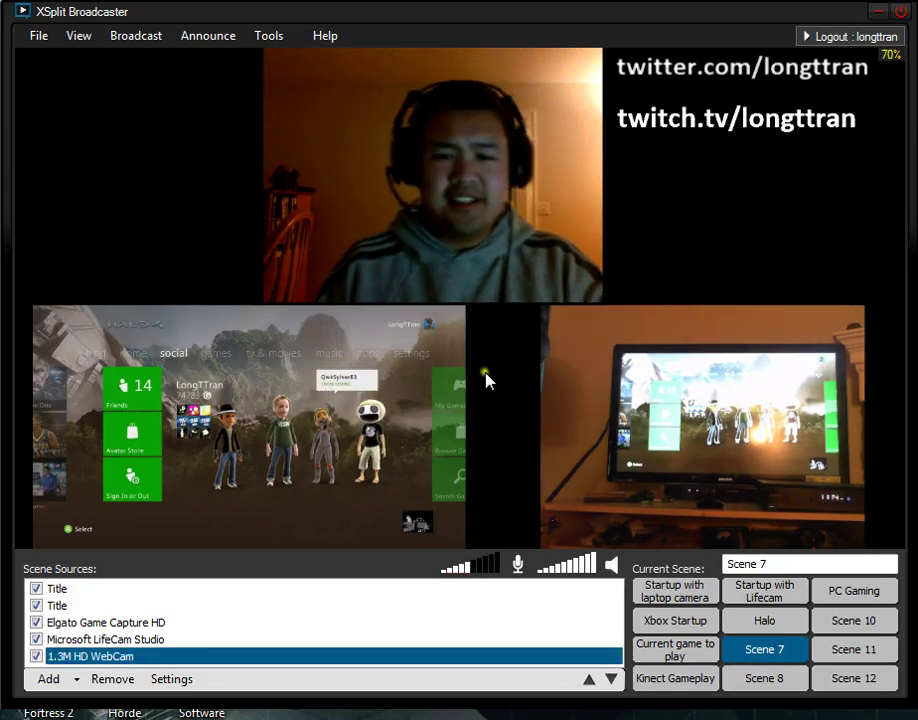
# Step: Set the 1.3M HD WebCam source's Delay (ms) to 1500 and close its settings panel
pyautogui.rightClick(388, 178)
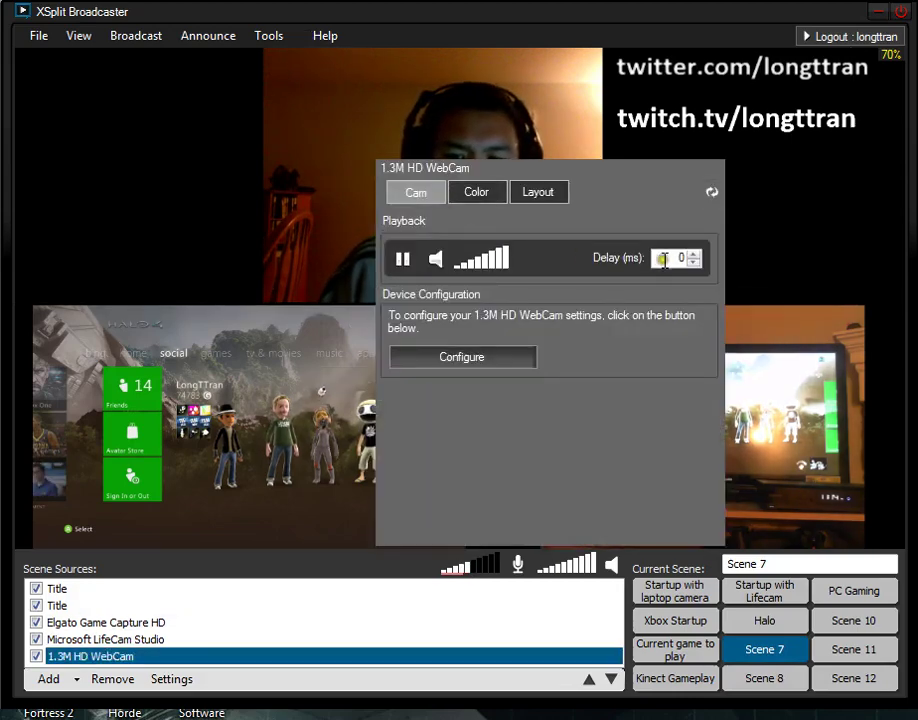
pyautogui.moveTo(608, 185); pyautogui.dragTo(666, 152)
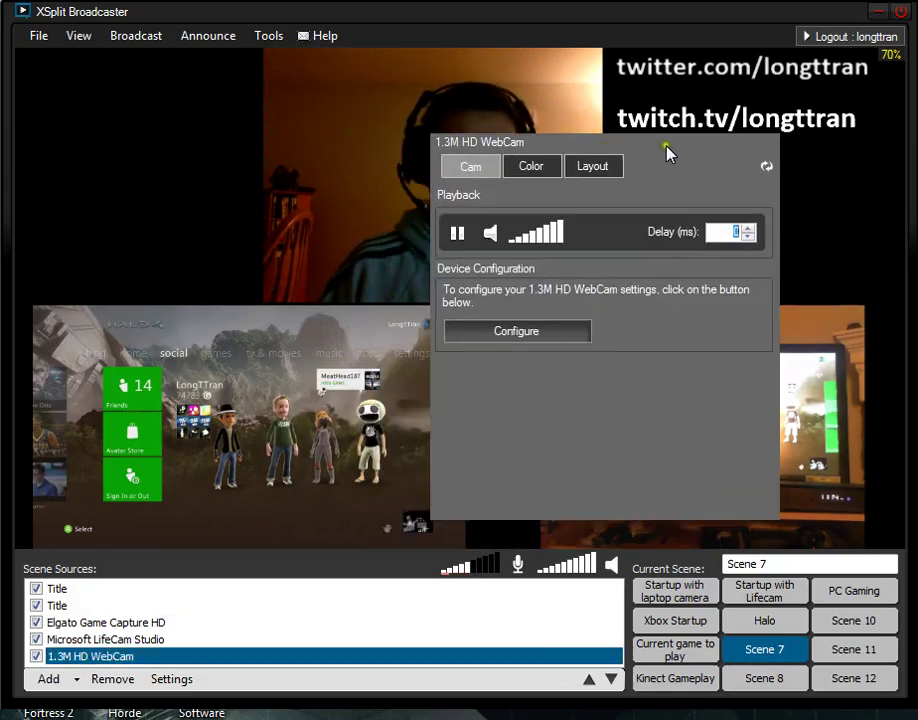
pyautogui.click(709, 112)
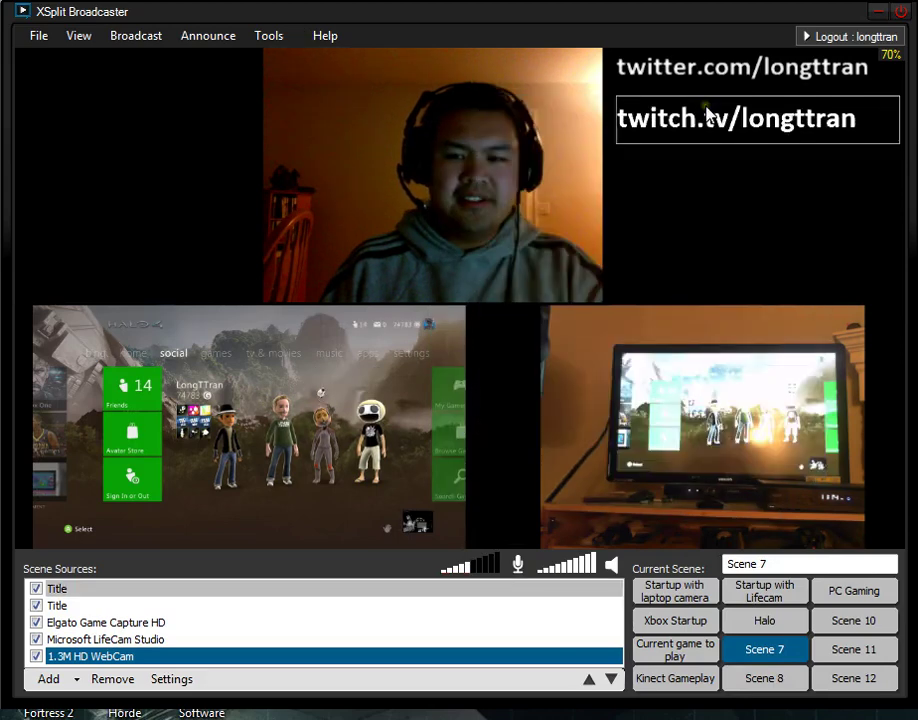
pyautogui.rightClick(517, 223)
pyautogui.write('1500')
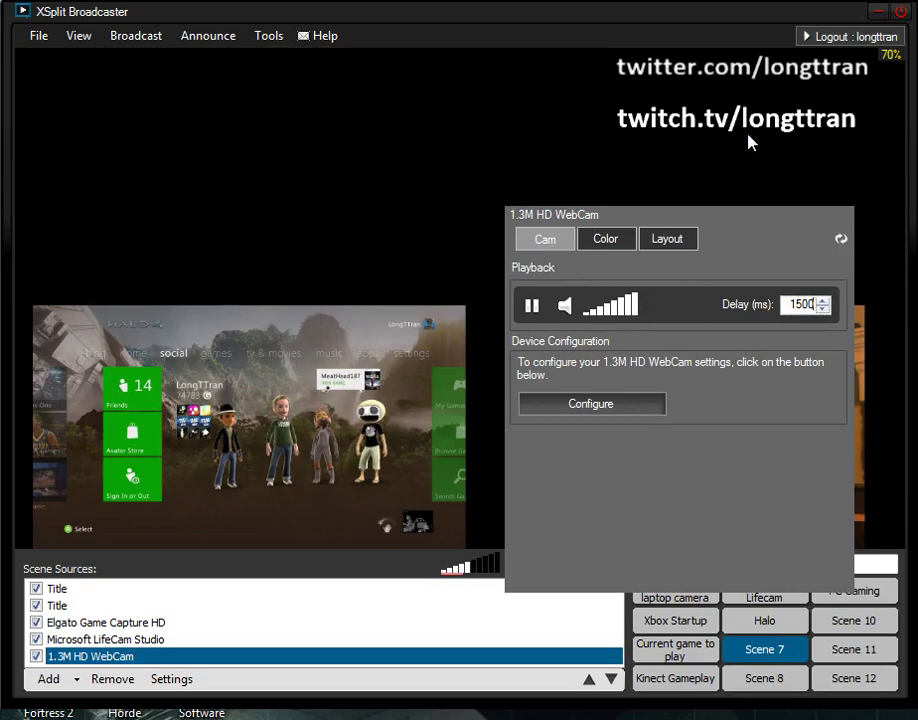
pyautogui.click(750, 142)
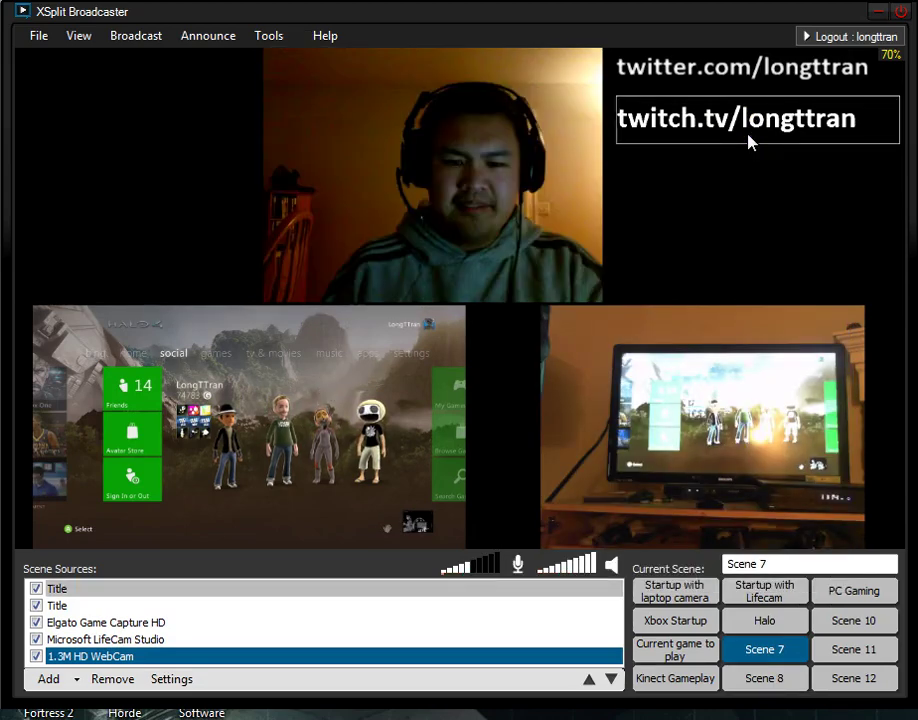
pyautogui.click(734, 168)
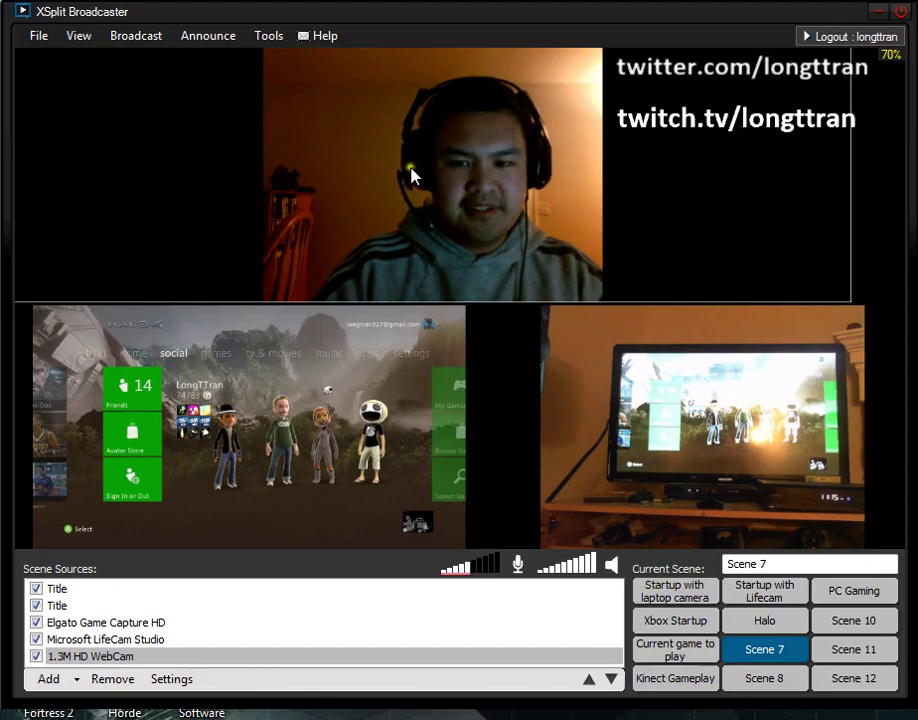
# Step: Enter 1500 as the Audio Delay (ms) in the general settings and confirm
pyautogui.click(268, 38)
pyautogui.click(268, 38)
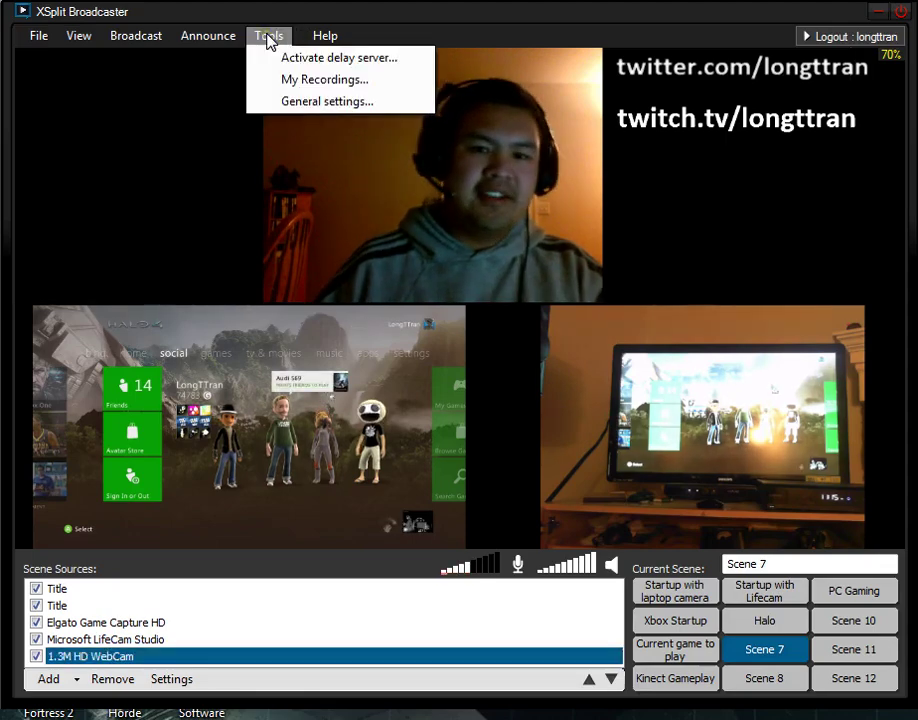
pyautogui.click(289, 98)
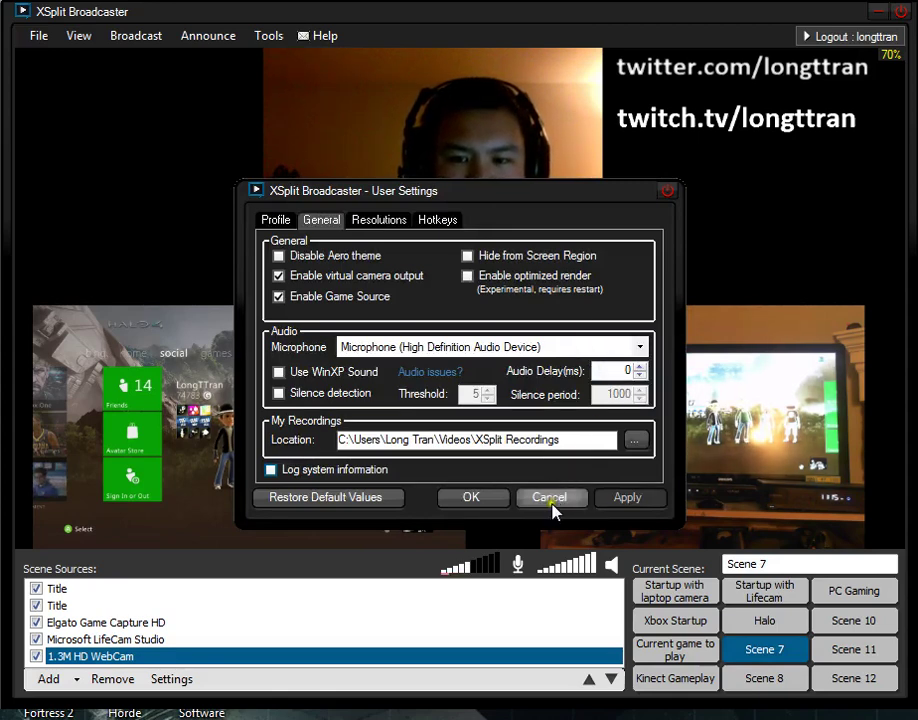
pyautogui.click(551, 500)
pyautogui.click(268, 36)
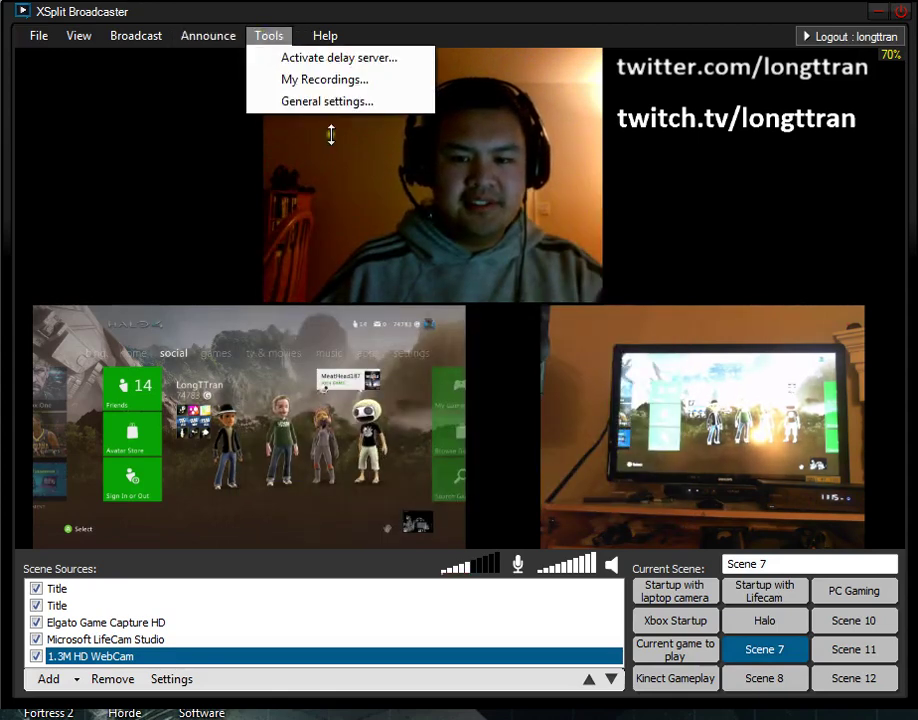
pyautogui.click(330, 101)
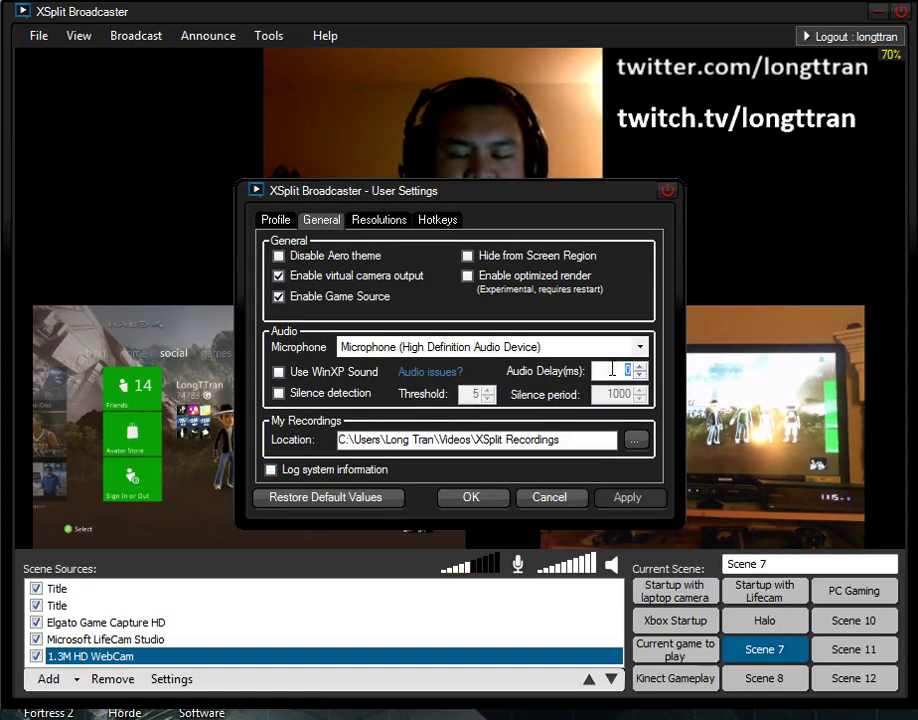
pyautogui.write('1500')
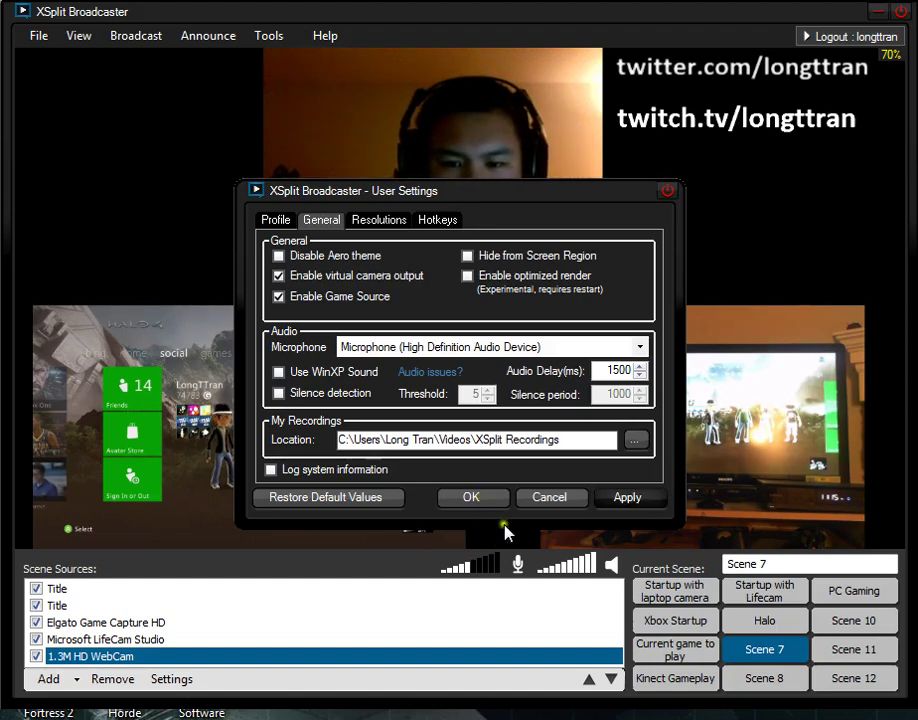
pyautogui.press('Return')
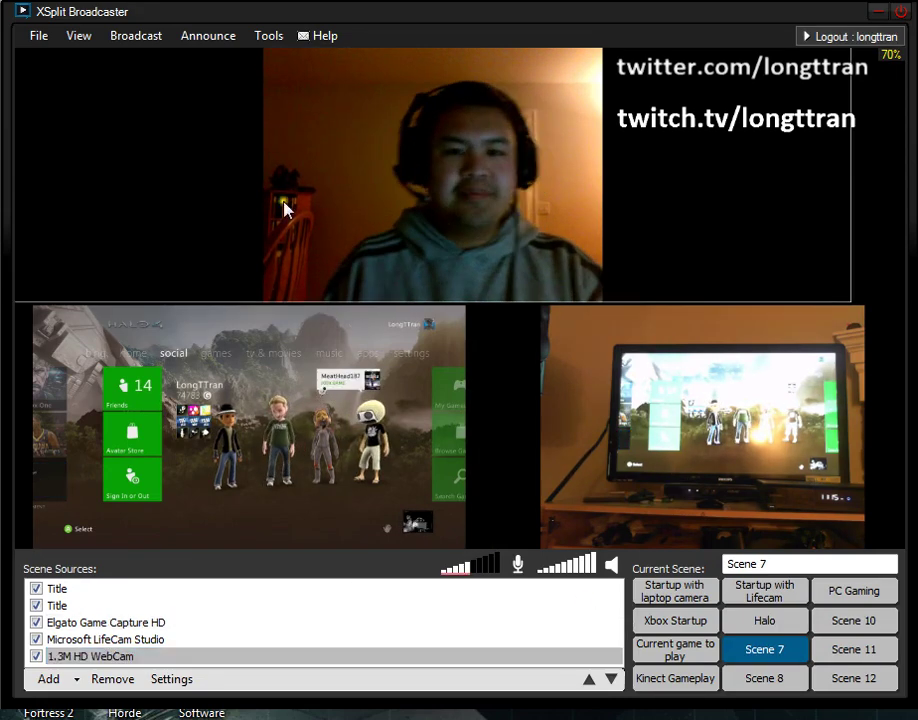
# Step: Check the top webcam and Xbox capture sources in the Scene 7 preview, then deselect them
pyautogui.click(221, 242)
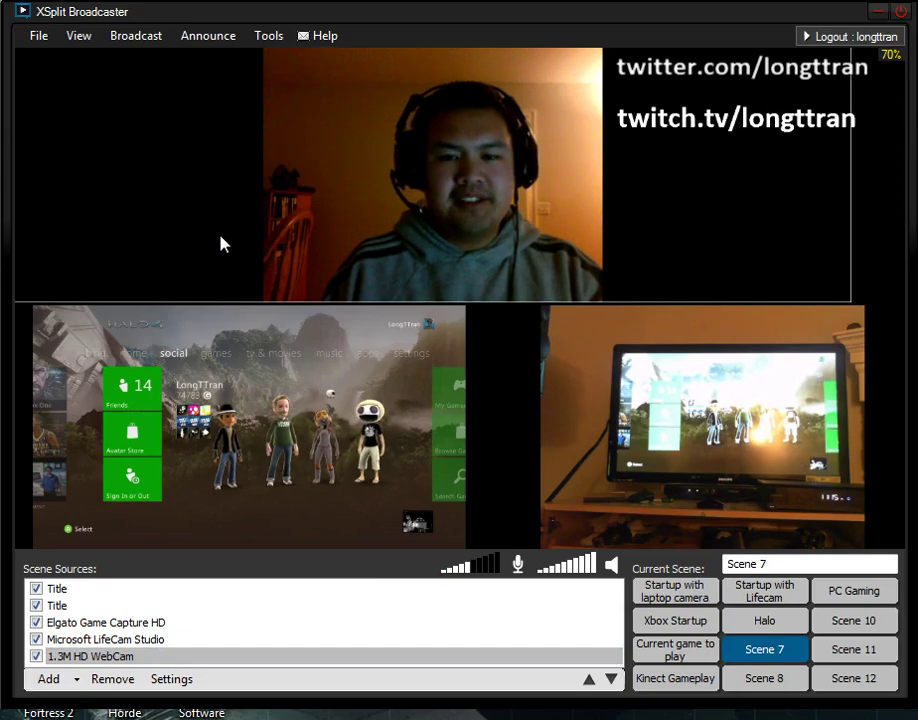
pyautogui.click(399, 453)
pyautogui.click(250, 200)
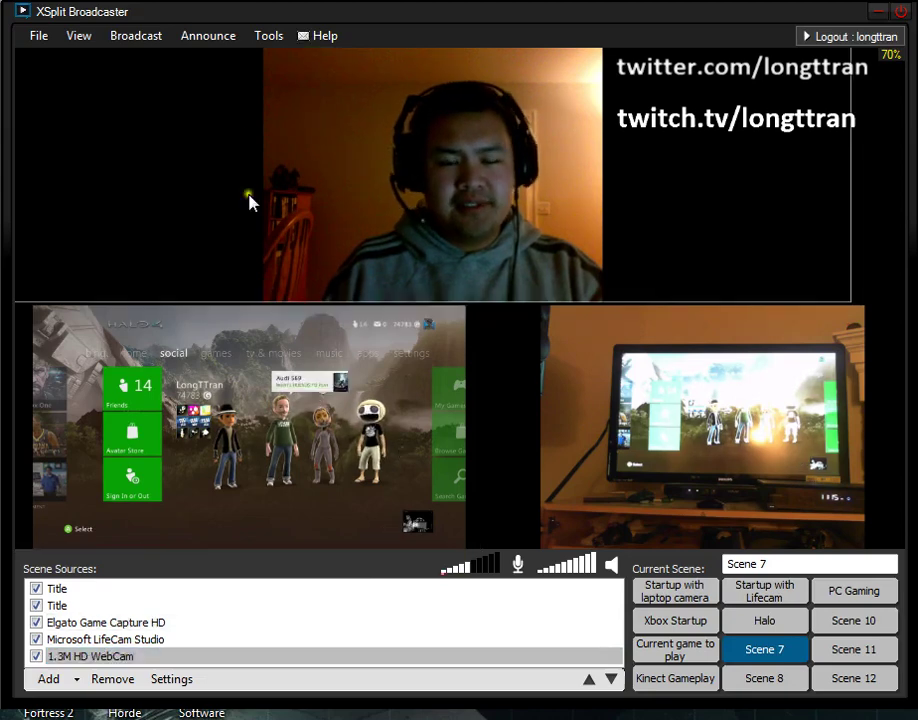
# Step: Show the Broadcast menu's channel list with the Twitch channel available
pyautogui.click(145, 42)
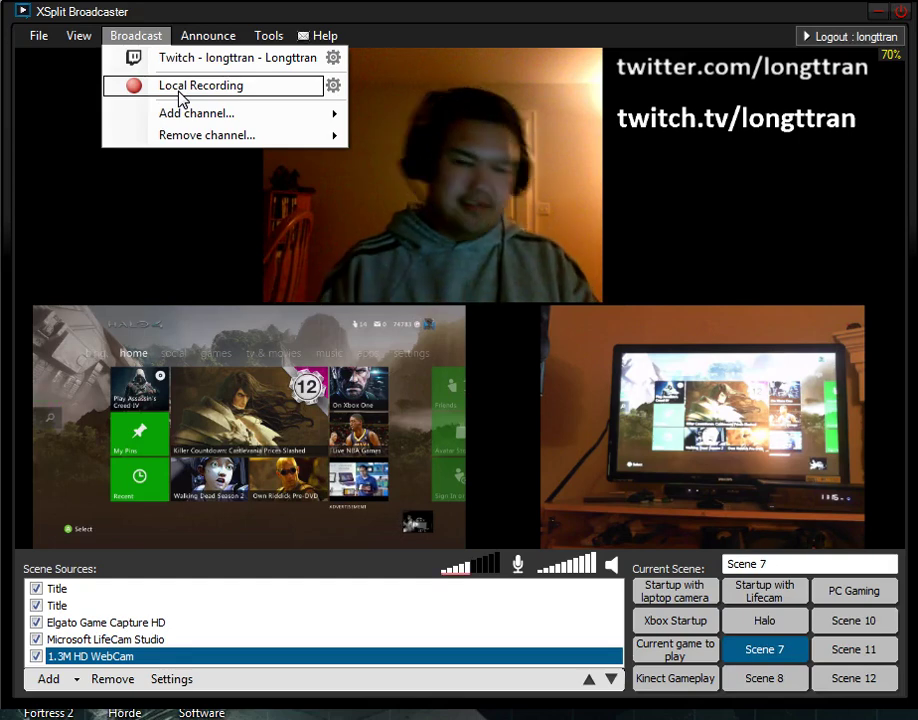
pyautogui.click(119, 203)
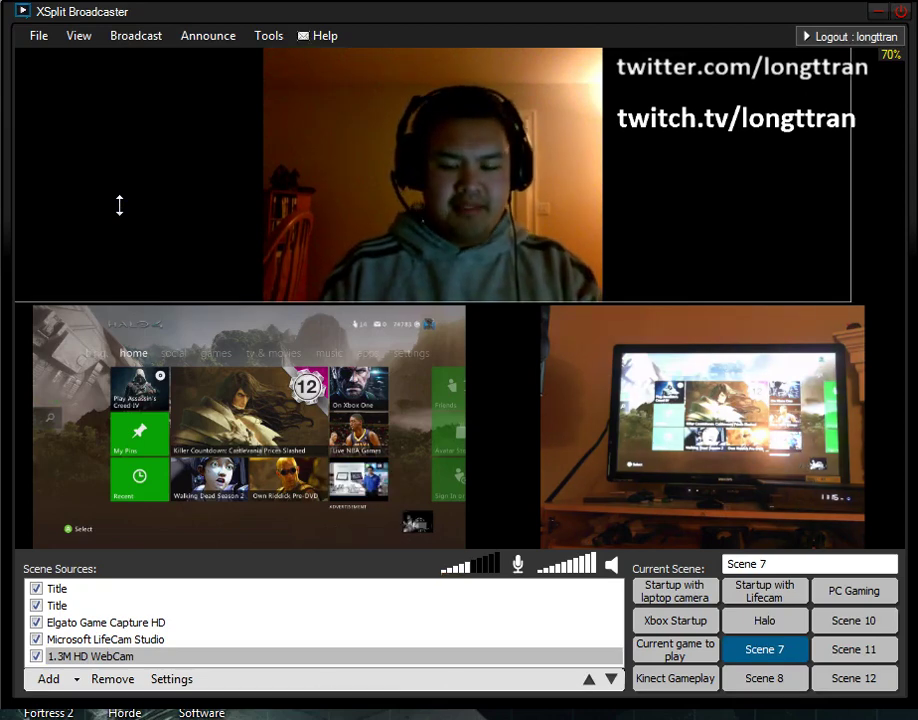
pyautogui.click(150, 35)
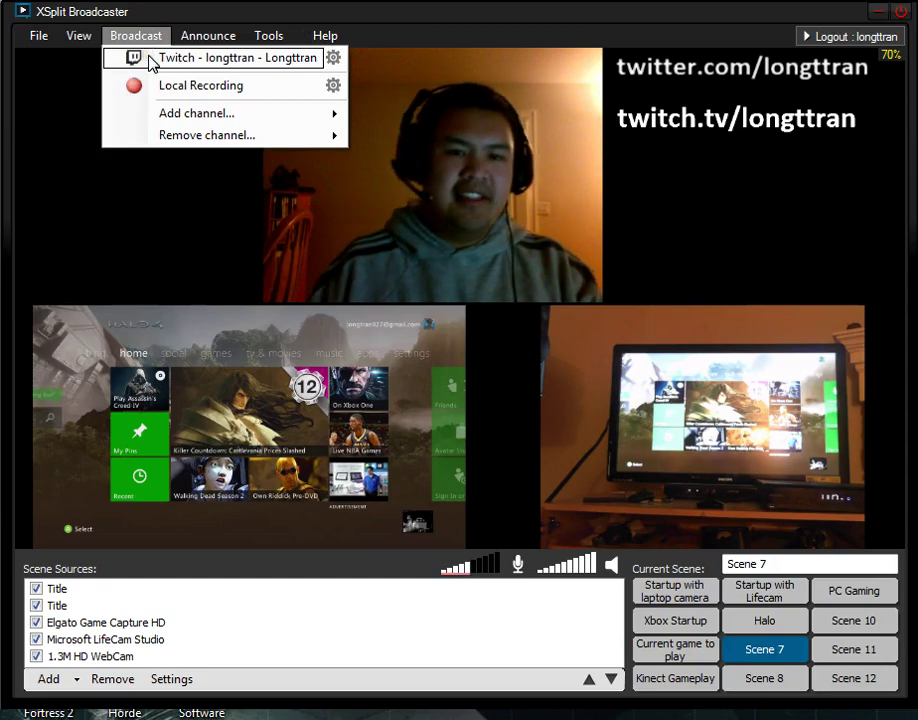
# Step: Choose the Twitch channel in the Broadcast menu to go live with Scene 7
pyautogui.click(147, 207)
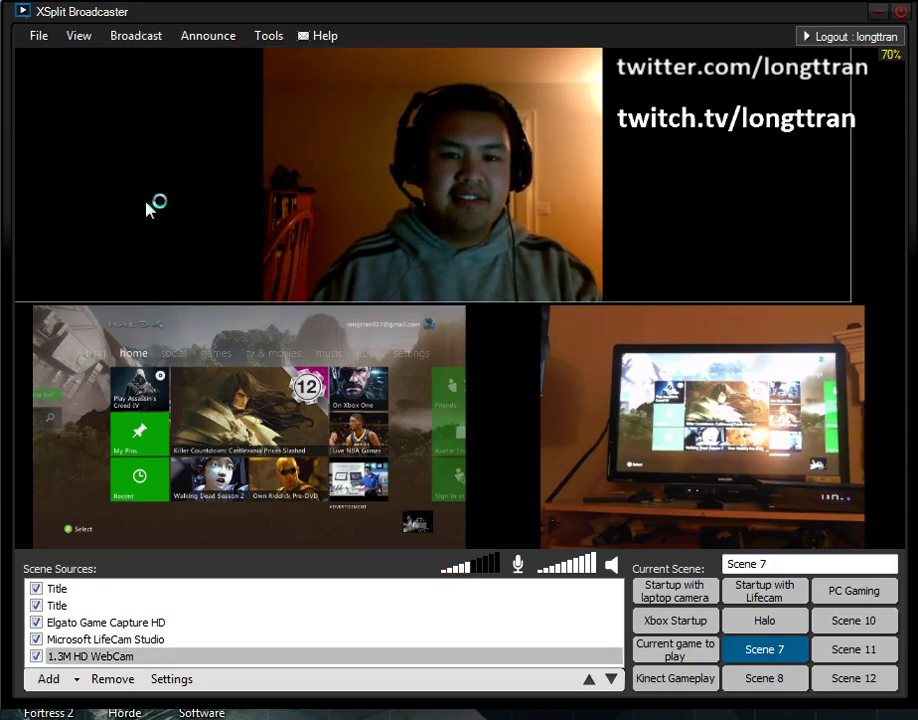